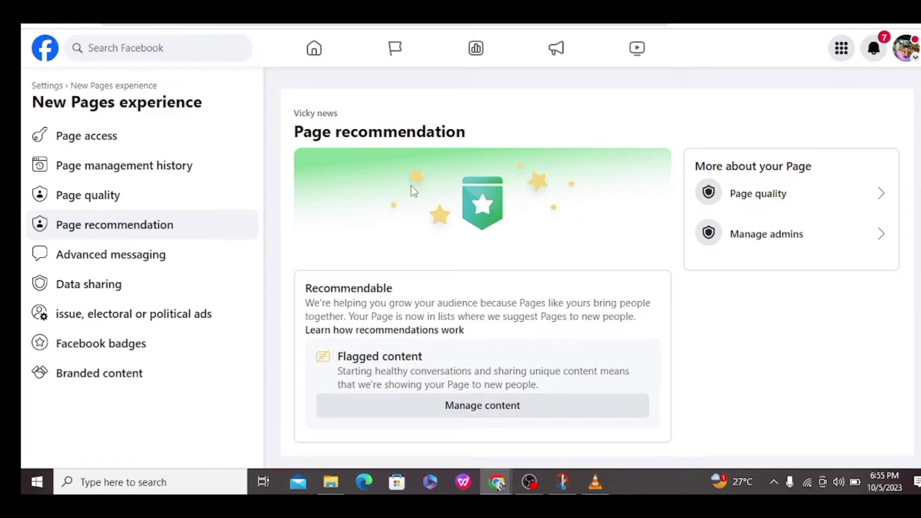
Open the flagged post listed under 'Posts we won't recommend' in Manage content
left_click(551, 409)
scroll(495, 352, "down", 1)
left_click(561, 387)
Review the flagged post's covered photo, impact list and timeline
scroll(467, 261, "up", 2)
scroll(467, 261, "up", 2)
scroll(469, 263, "down", 1)
scroll(469, 263, "down", 4)
scroll(469, 264, "down", 2)
scroll(469, 263, "down", 1)
scroll(468, 263, "down", 3)
scroll(468, 264, "up", 5)
Take action on the flagged post and choose Change profile picture, dismissing the notification
left_click(485, 412)
left_click(237, 380)
left_click(562, 253)
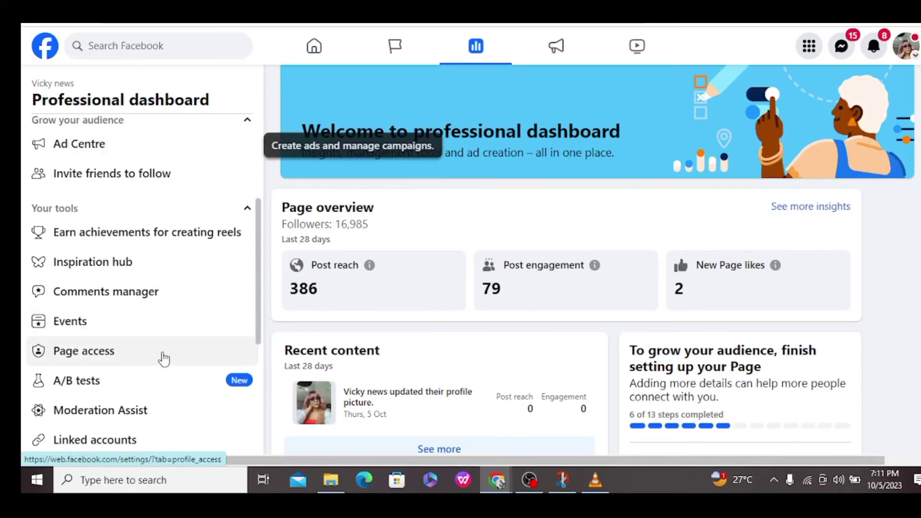
Go to Page recommendation from the Professional dashboard's left sidebar
scroll(164, 359, "down", 2)
scroll(163, 359, "up", 1)
scroll(163, 359, "down", 2)
scroll(163, 359, "down", 1)
scroll(158, 345, "down", 1)
left_click(143, 307)
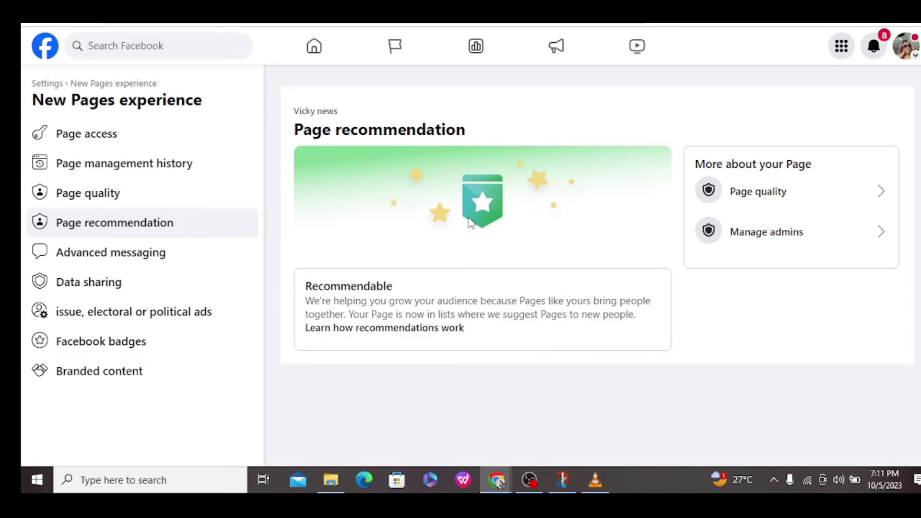